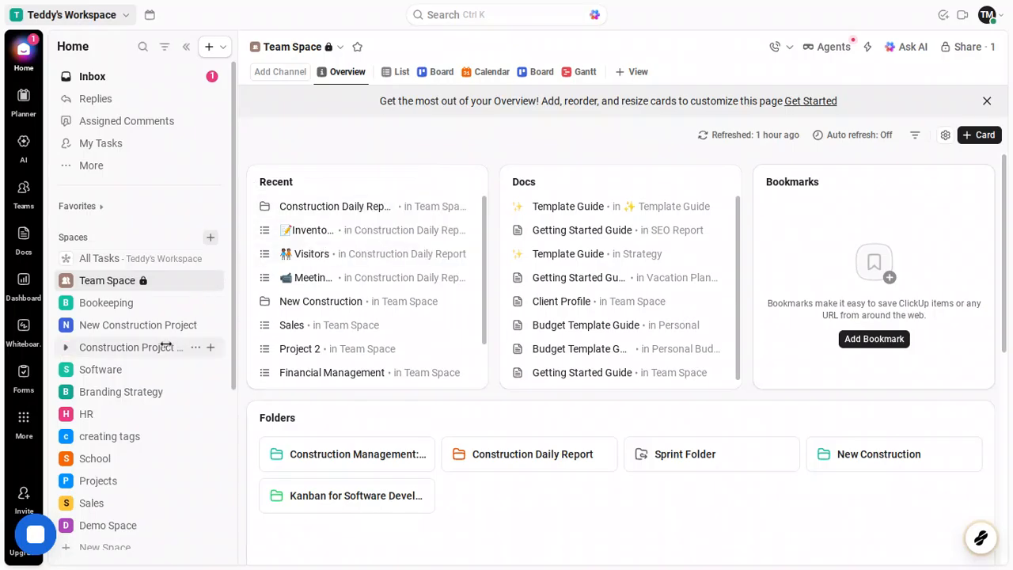
# Create a new Space named Technology with the description Demo, using the Starter workflow with its default settings.
pyautogui.scroll(-3, 166, 345)
pyautogui.scroll(-2, 166, 344)
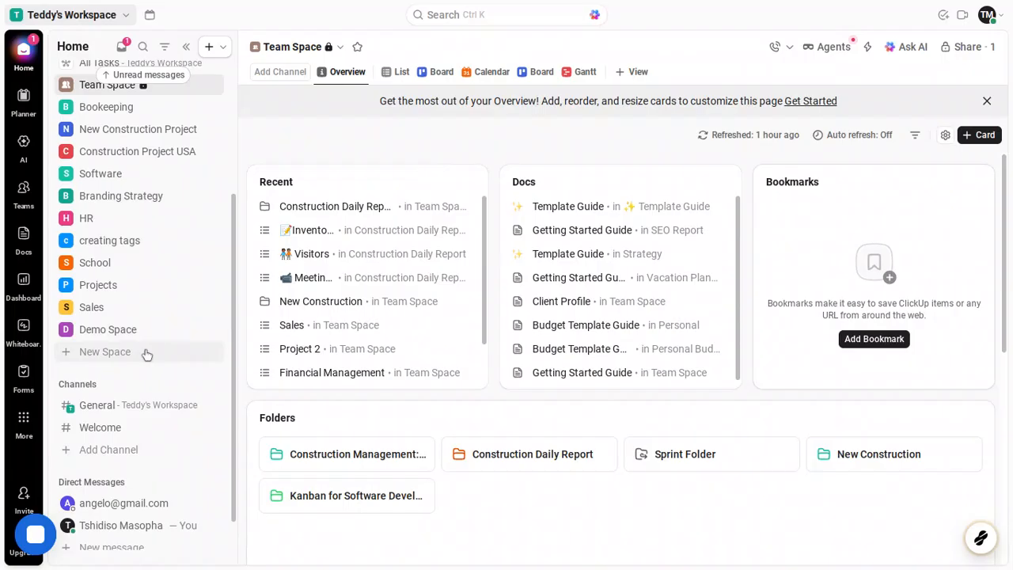
pyautogui.click(147, 353)
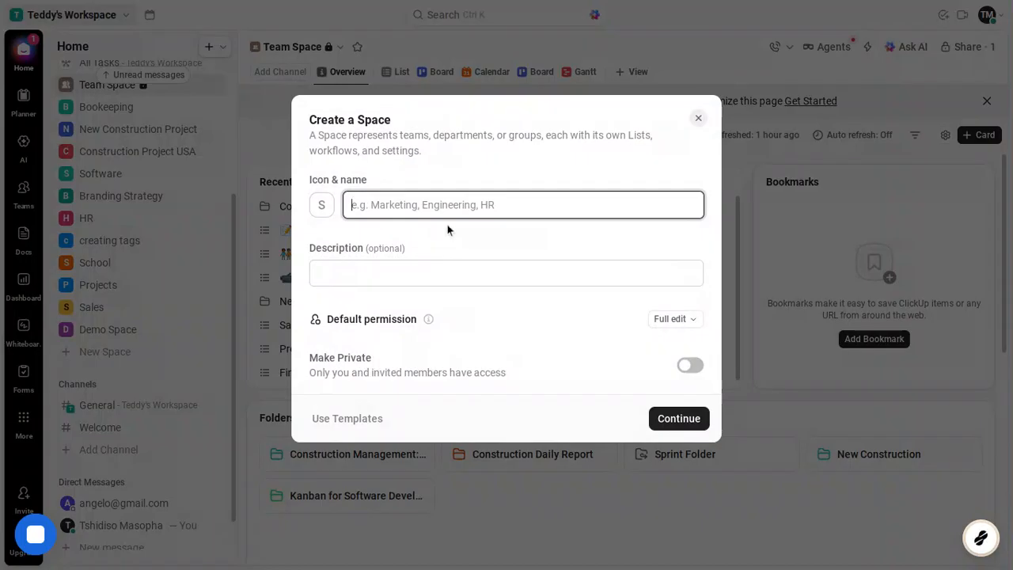
pyautogui.write('Tec')
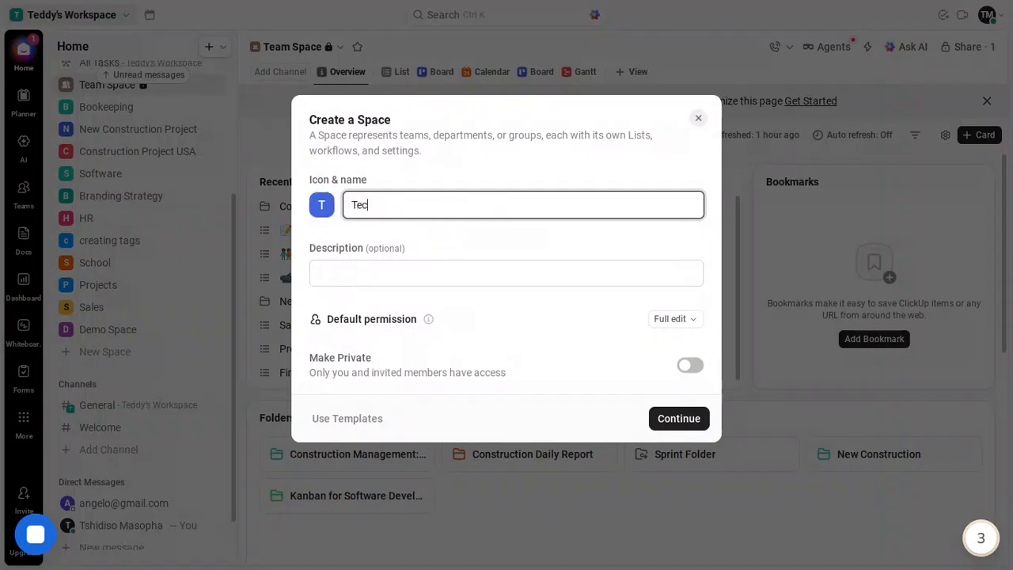
pyautogui.write('hnology')
pyautogui.click(507, 280)
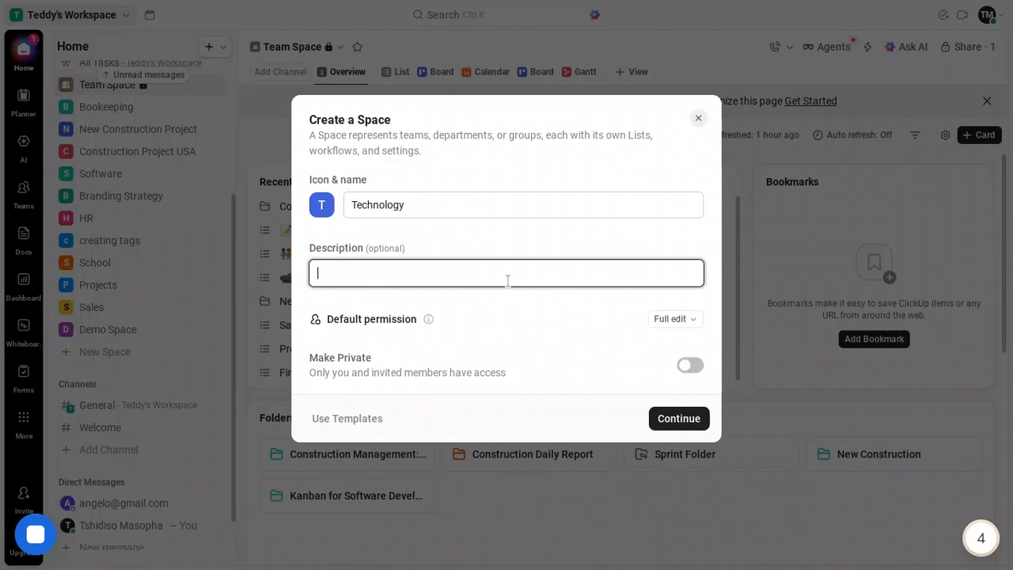
pyautogui.write('Demo')
pyautogui.click(678, 418)
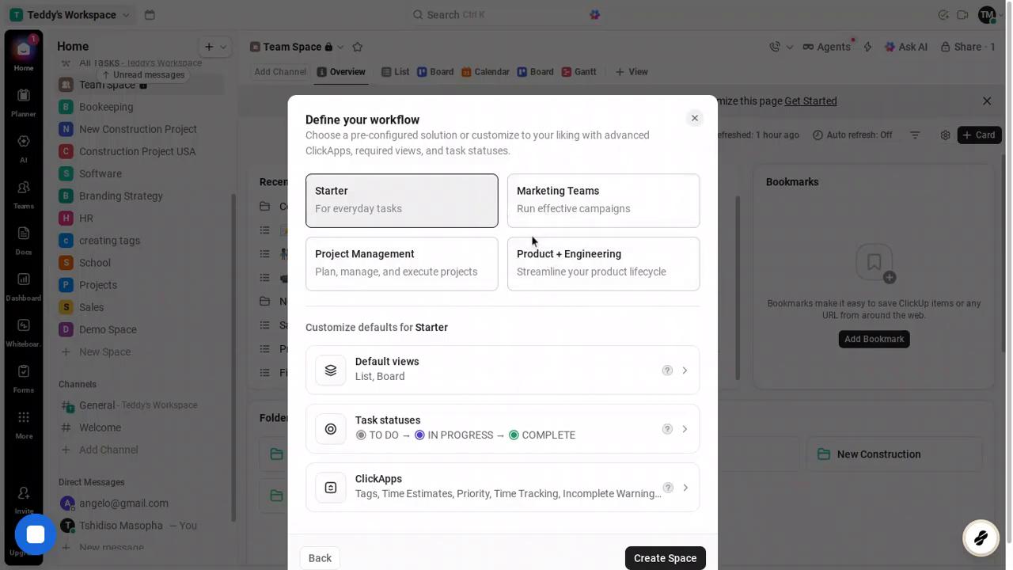
pyautogui.scroll(-1, 532, 240)
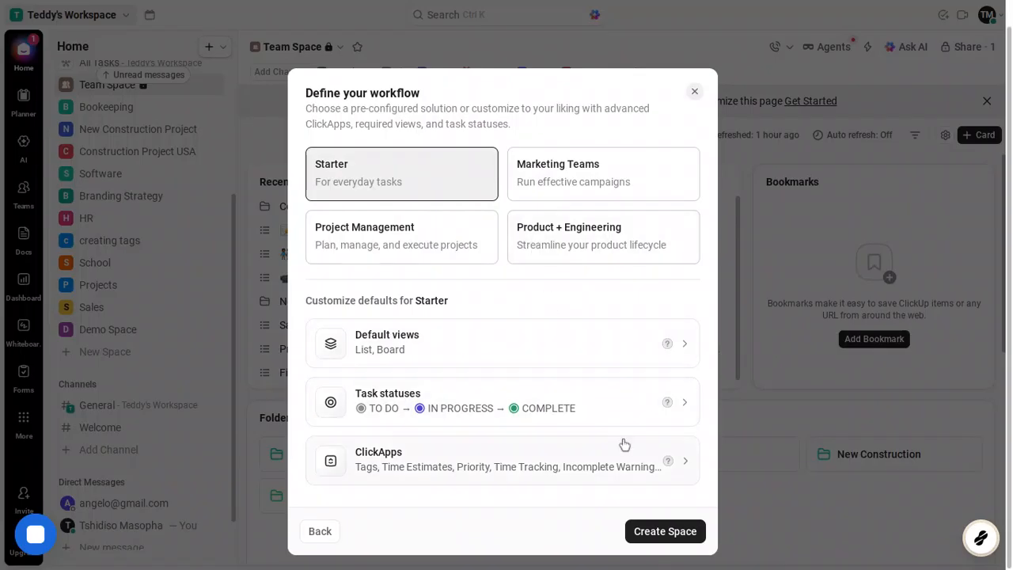
pyautogui.click(669, 535)
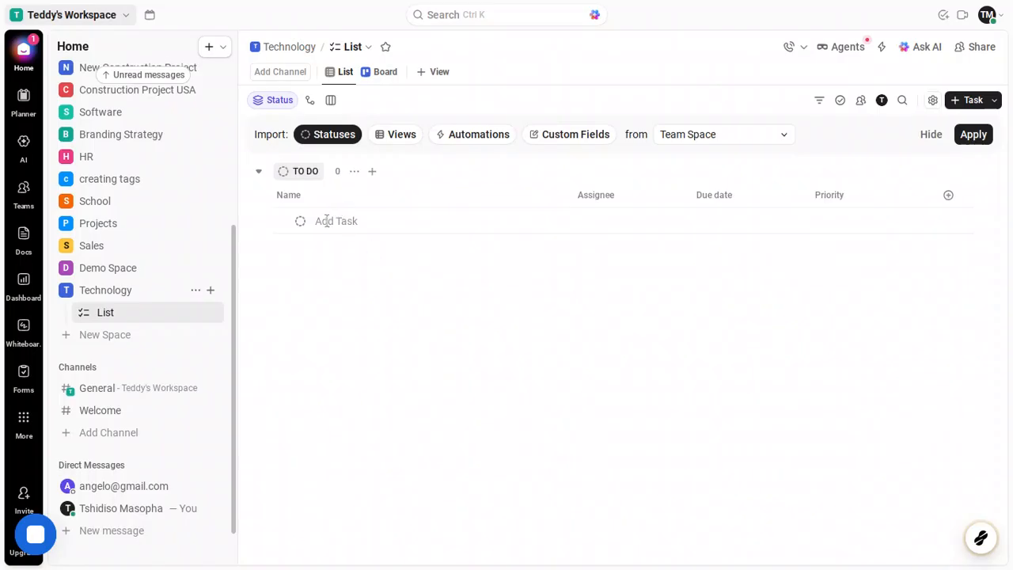
# Add a task named Tech Task 1 to the To Do group of the Technology list.
pyautogui.click(327, 221)
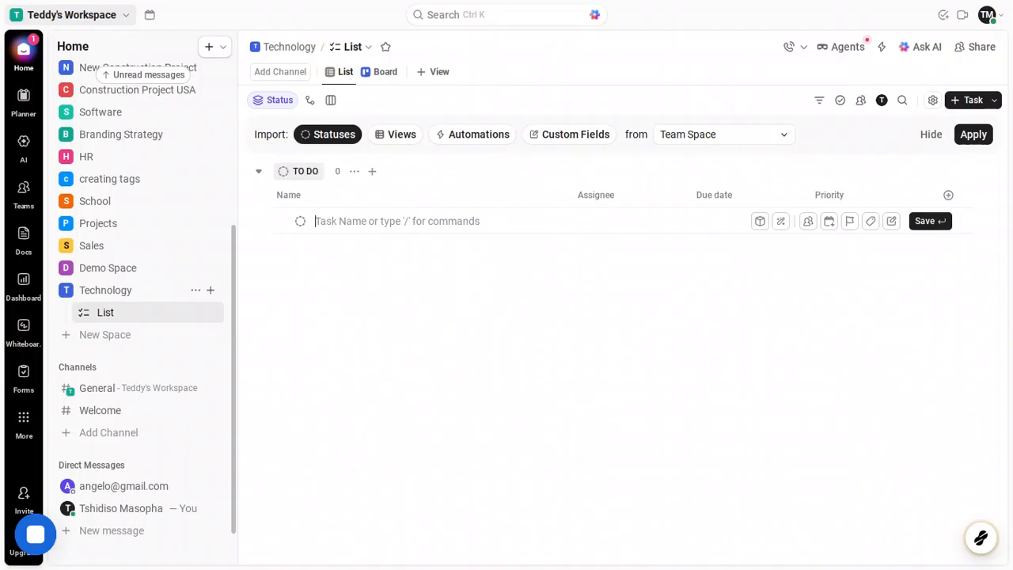
pyautogui.write('T')
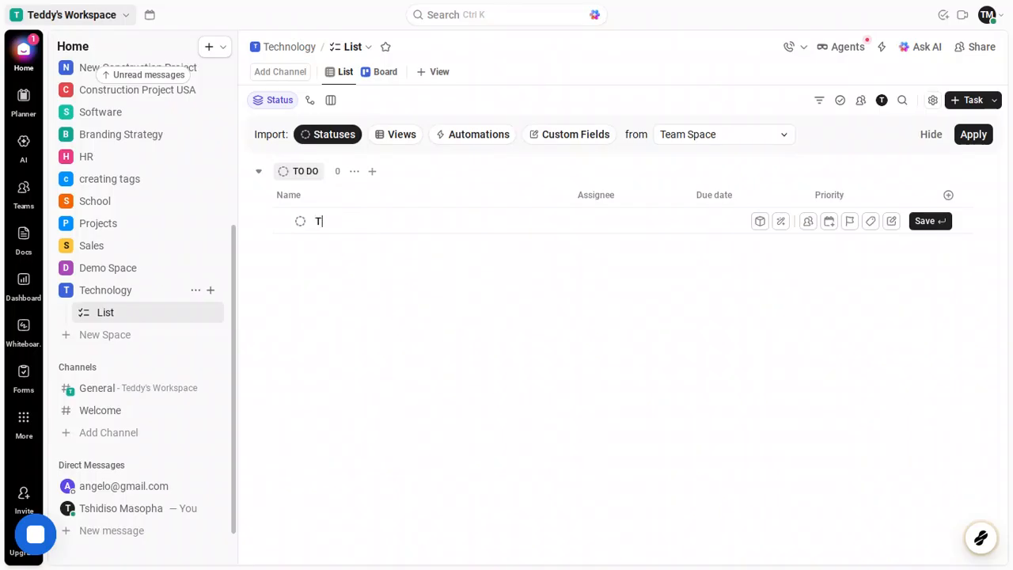
pyautogui.write('ech Task 1')
pyautogui.click(946, 222)
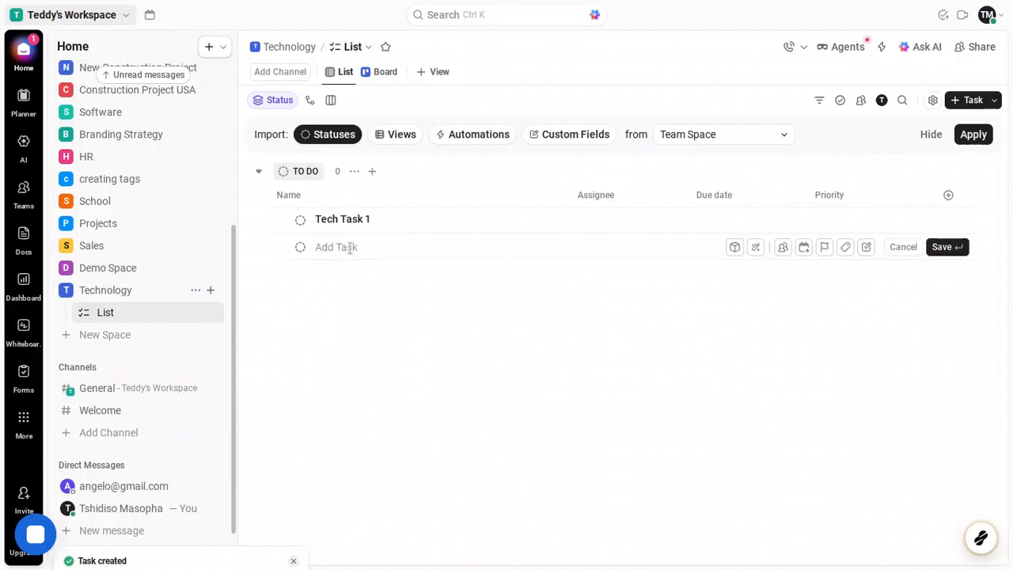
# Add a second task named Tech Task 2 below Tech Task 1 in the To Do group.
pyautogui.click(350, 247)
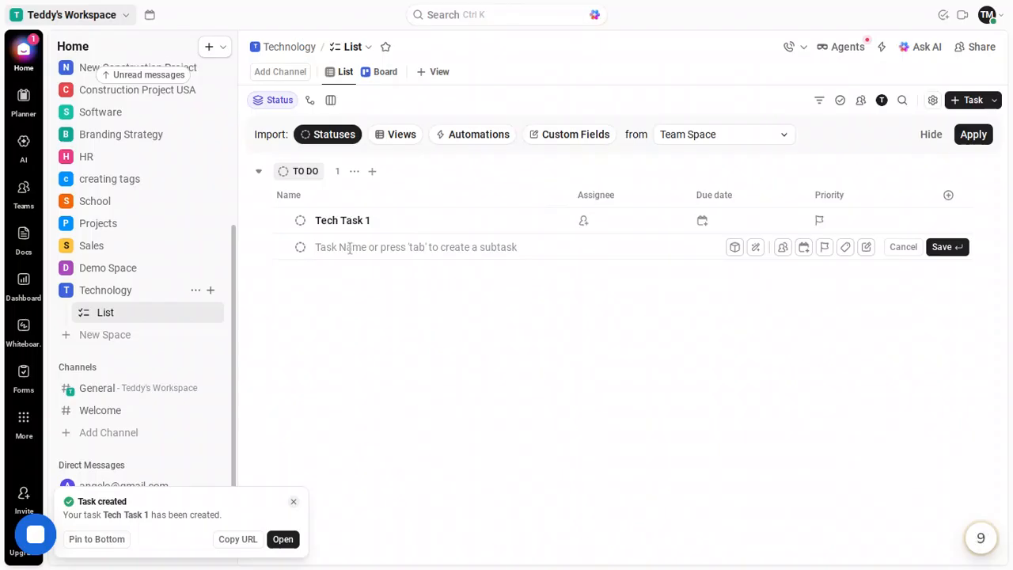
pyautogui.write('Te')
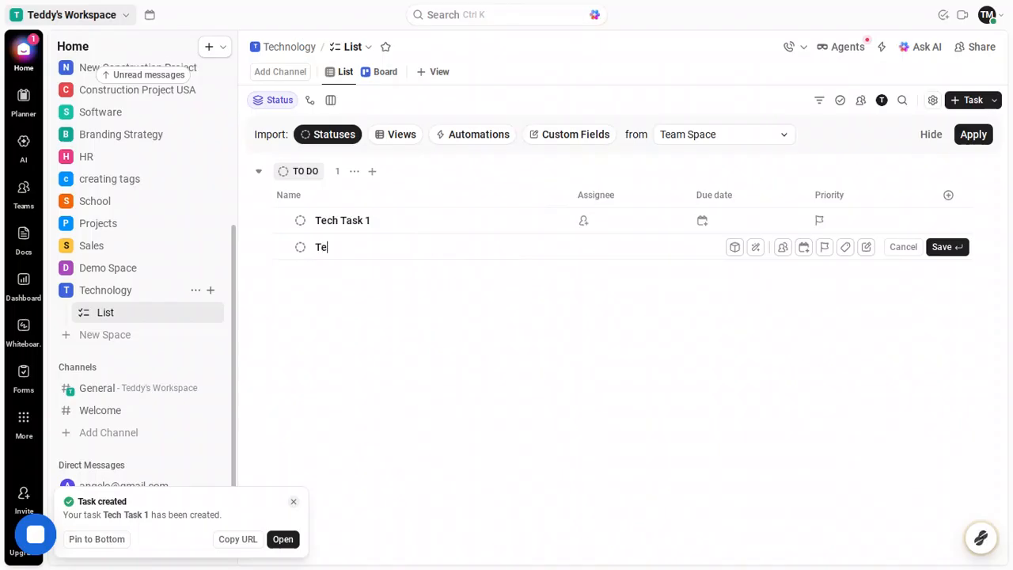
pyautogui.write('ch Task 2')
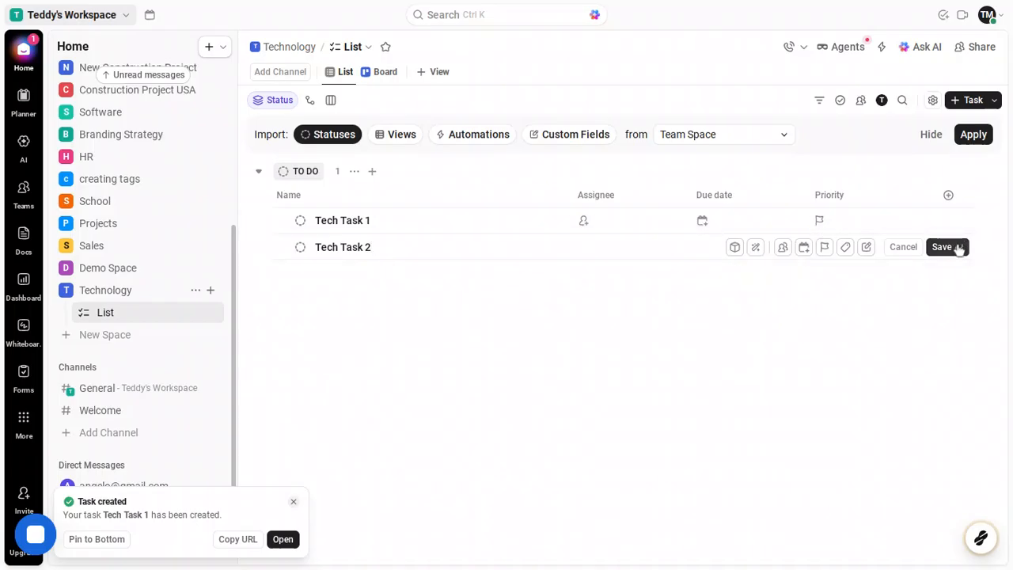
pyautogui.click(959, 248)
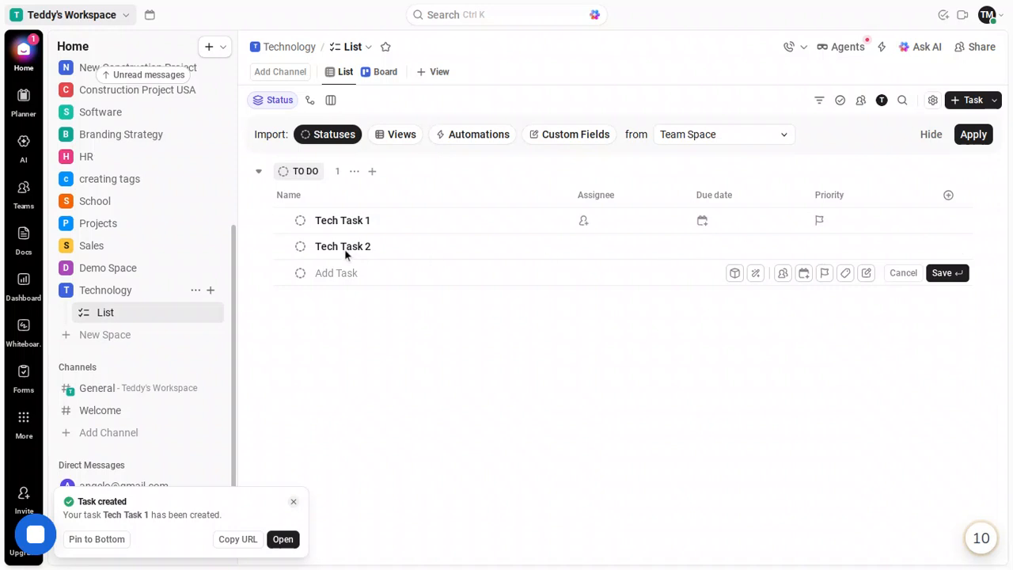
# Add a third task named Tech Task 3 below Tech Task 2 in the To Do group.
pyautogui.click(337, 269)
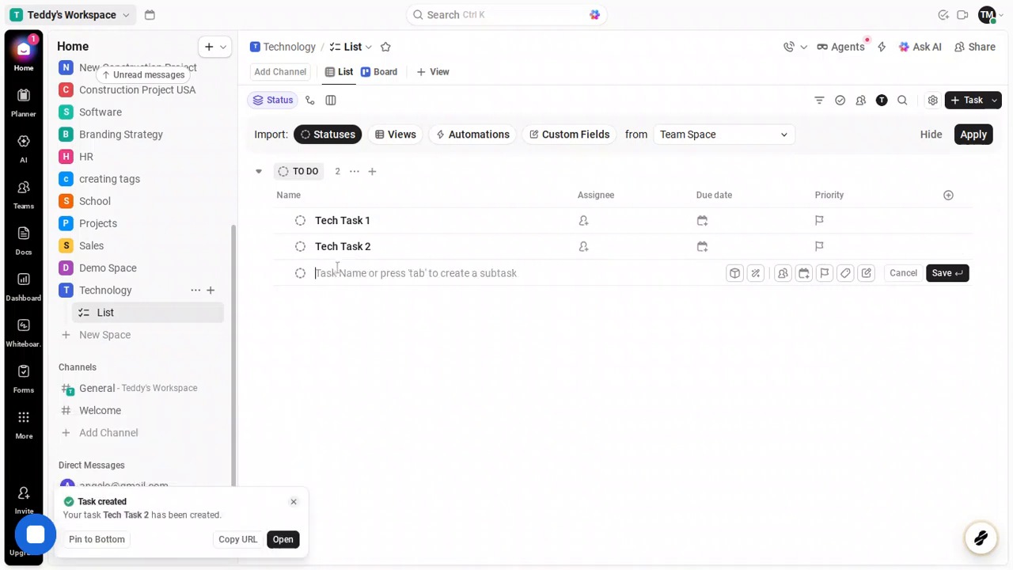
pyautogui.write('Te')
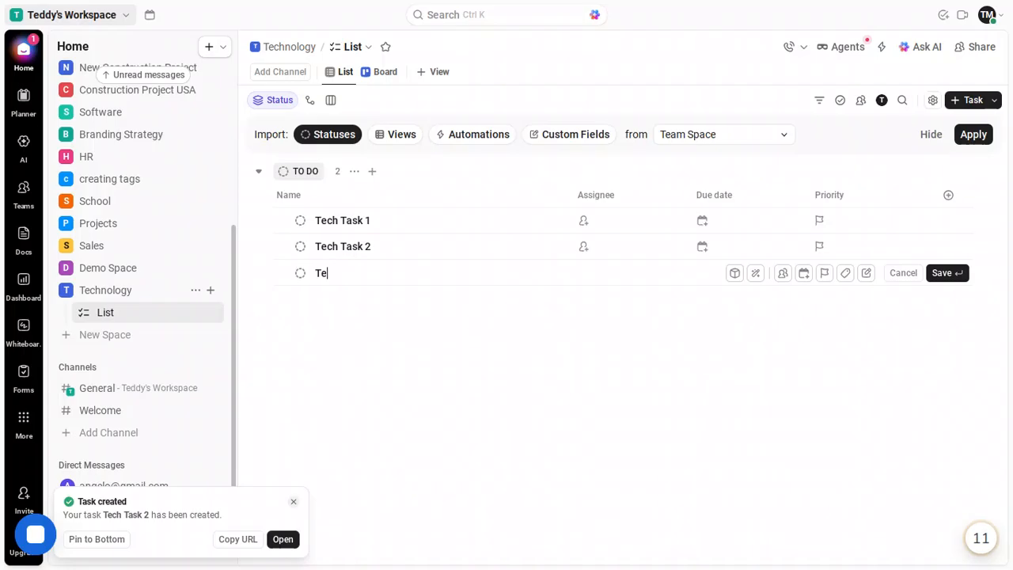
pyautogui.write('ch Task 3')
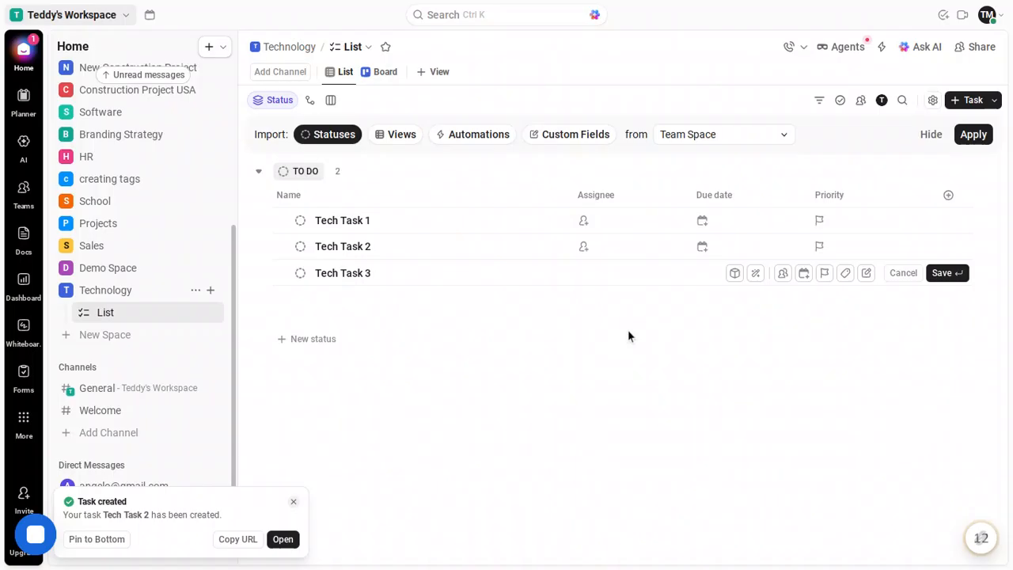
pyautogui.press('Return')
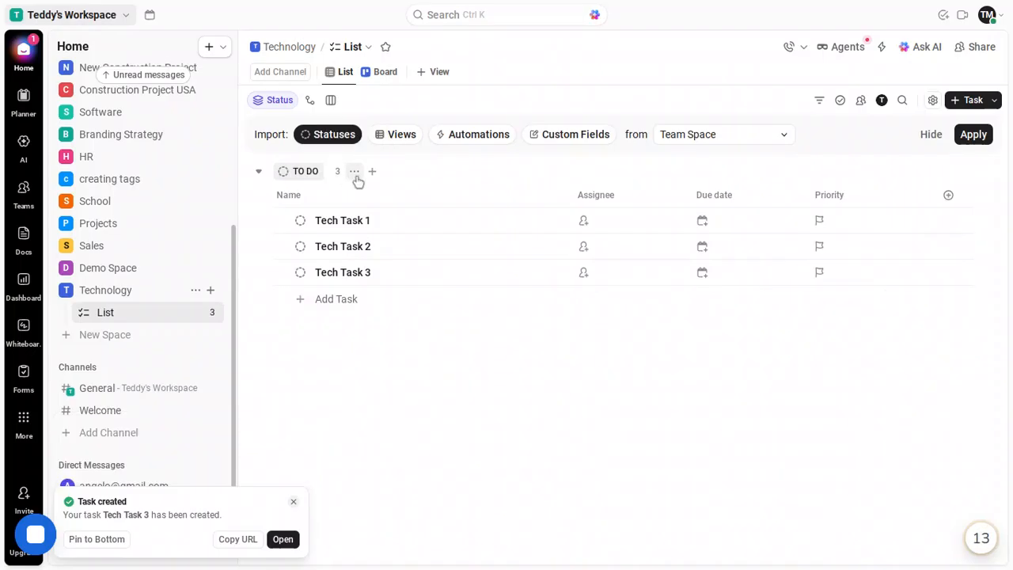
pyautogui.click(355, 175)
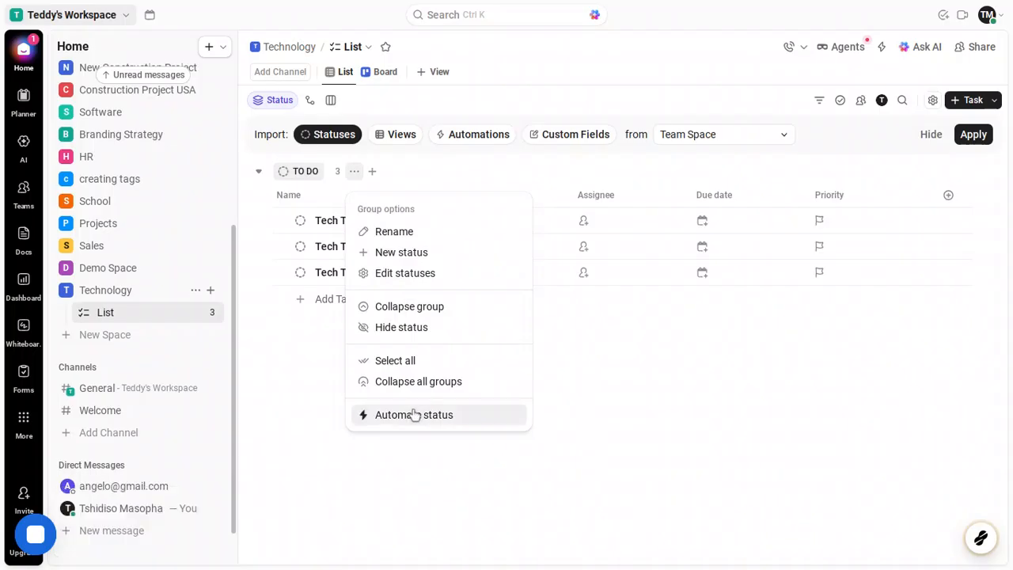
pyautogui.click(537, 381)
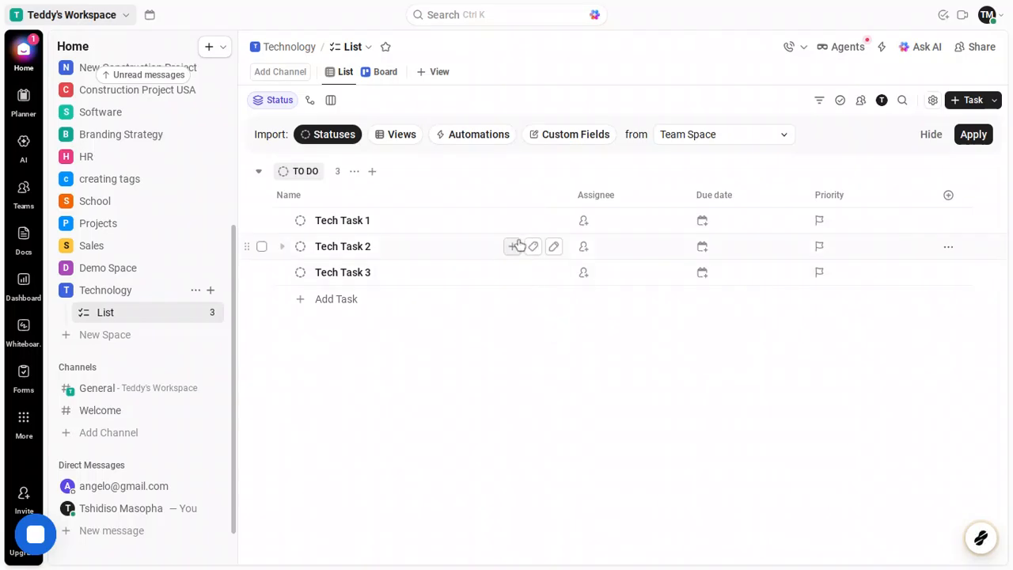
# Assign Tech Task 1 to the first person listed after Me, and assign Tech Task 2 to Me.
pyautogui.click(584, 226)
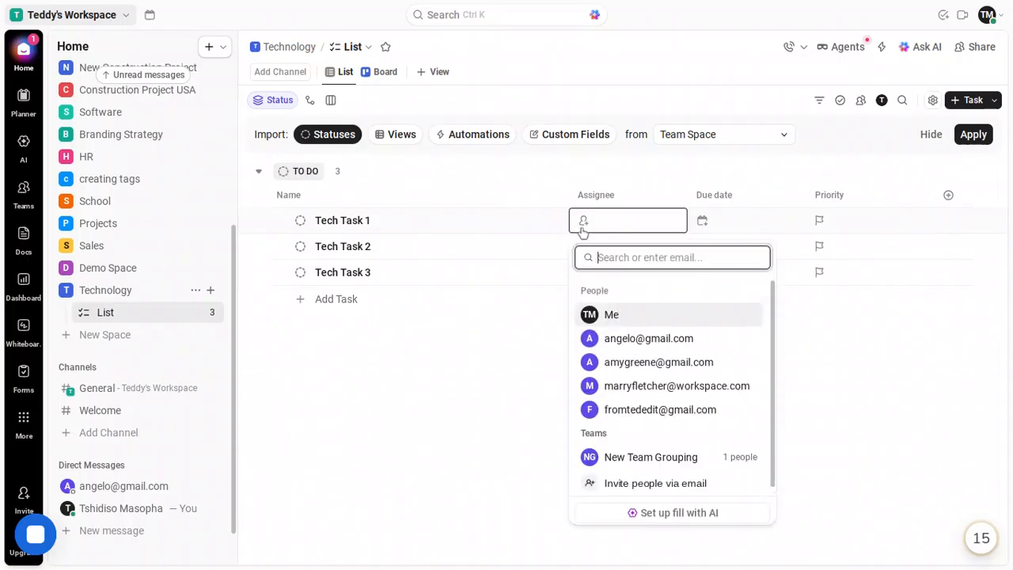
pyautogui.click(633, 339)
pyautogui.press('Escape')
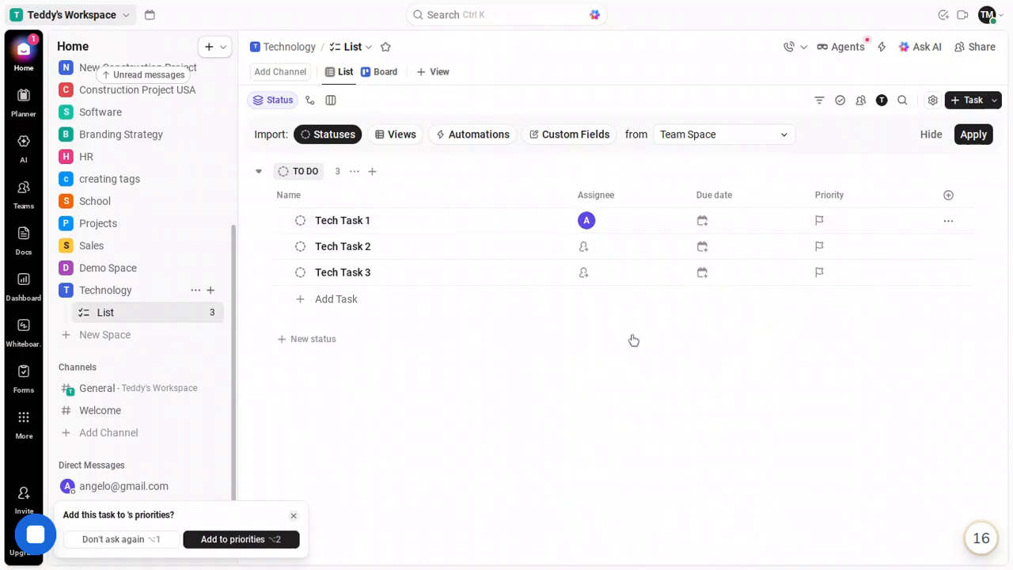
pyautogui.click(594, 250)
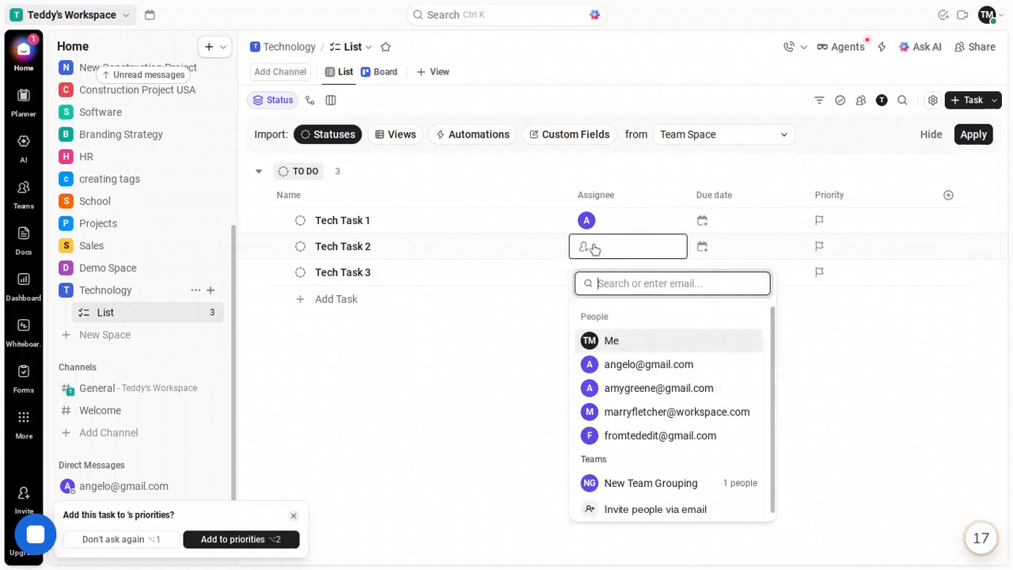
pyautogui.click(643, 341)
pyautogui.press('Escape')
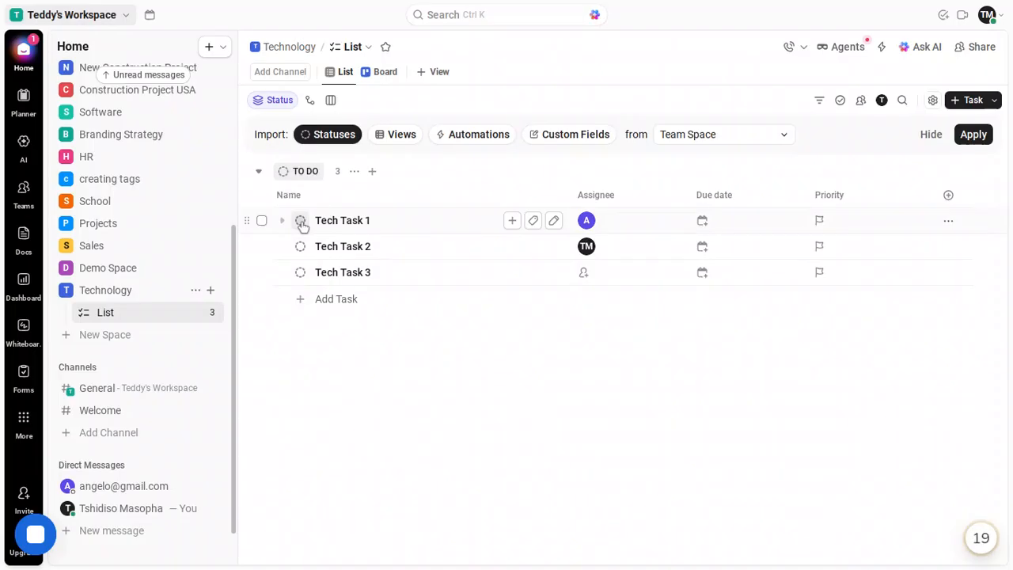
# Change the status of Tech Task 1 to In Progress.
pyautogui.click(301, 222)
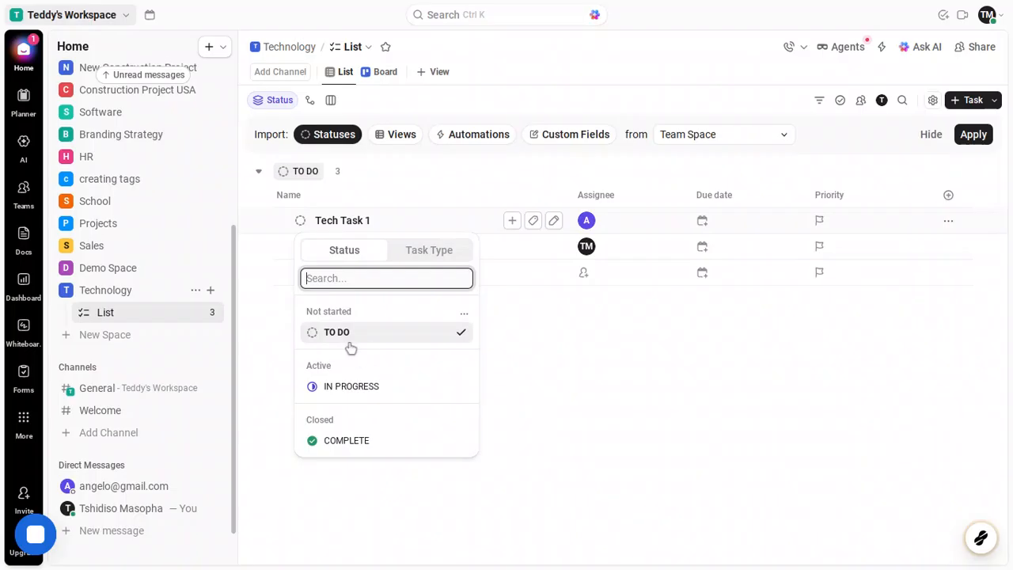
pyautogui.click(370, 391)
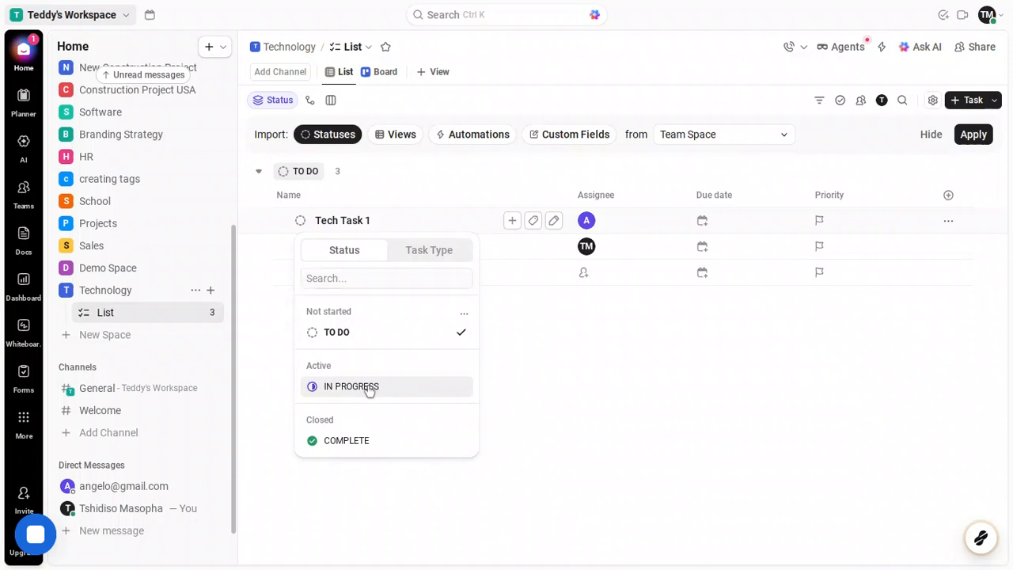
pyautogui.click(369, 387)
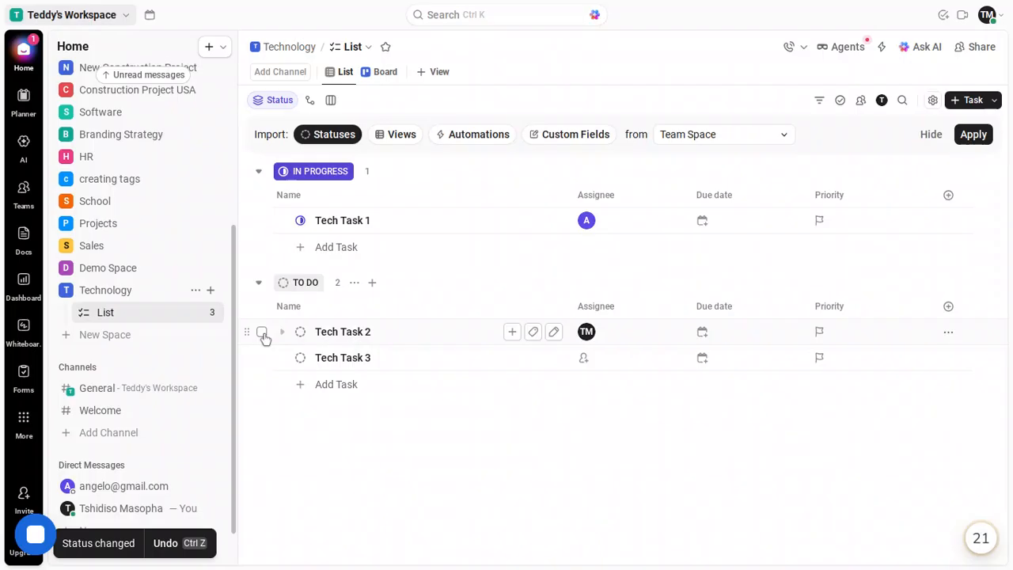
# Change the task type of Tech Task 2 to Milestone.
pyautogui.click(262, 333)
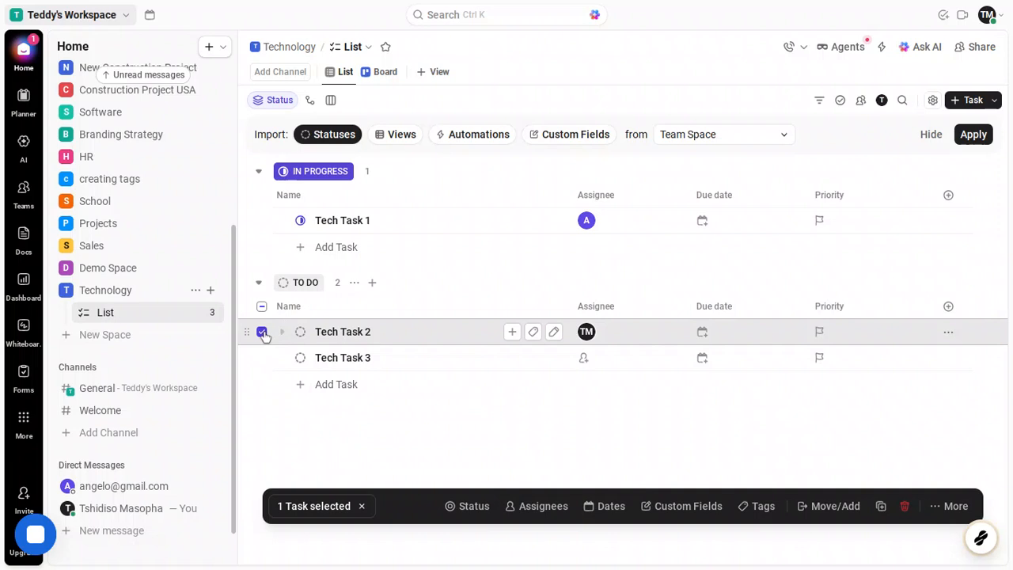
pyautogui.press('Escape')
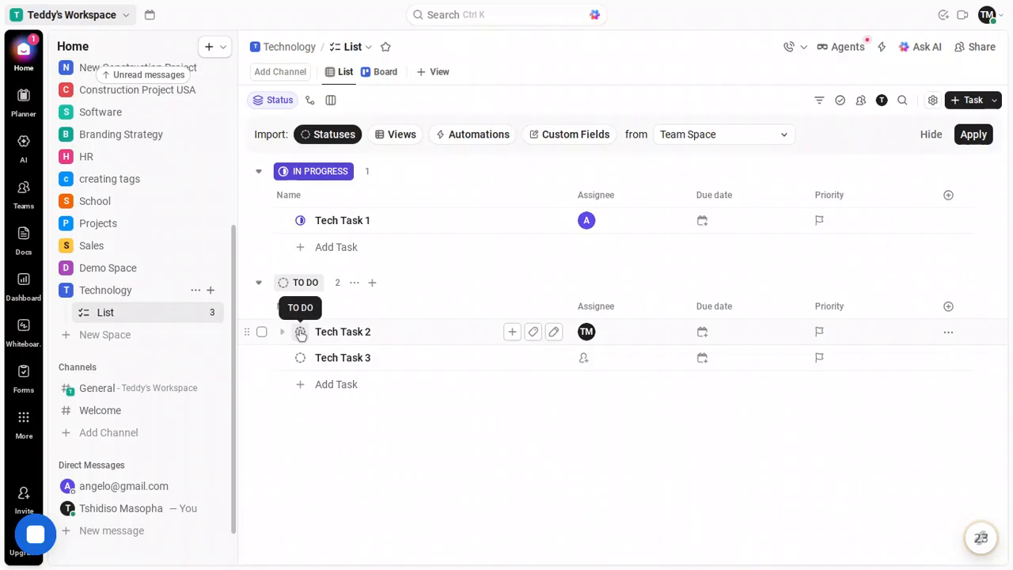
pyautogui.click(301, 334)
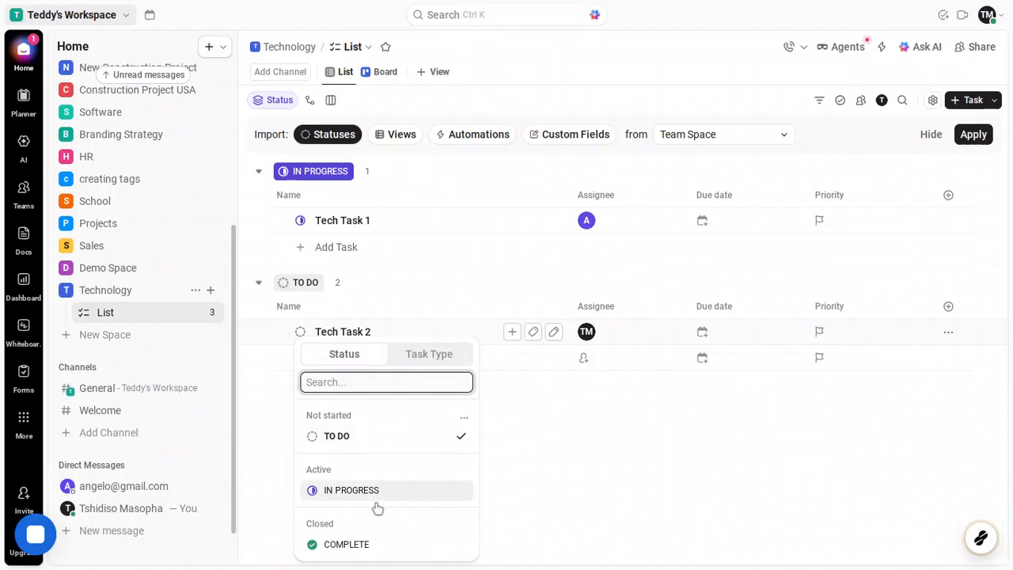
pyautogui.click(448, 364)
pyautogui.click(429, 354)
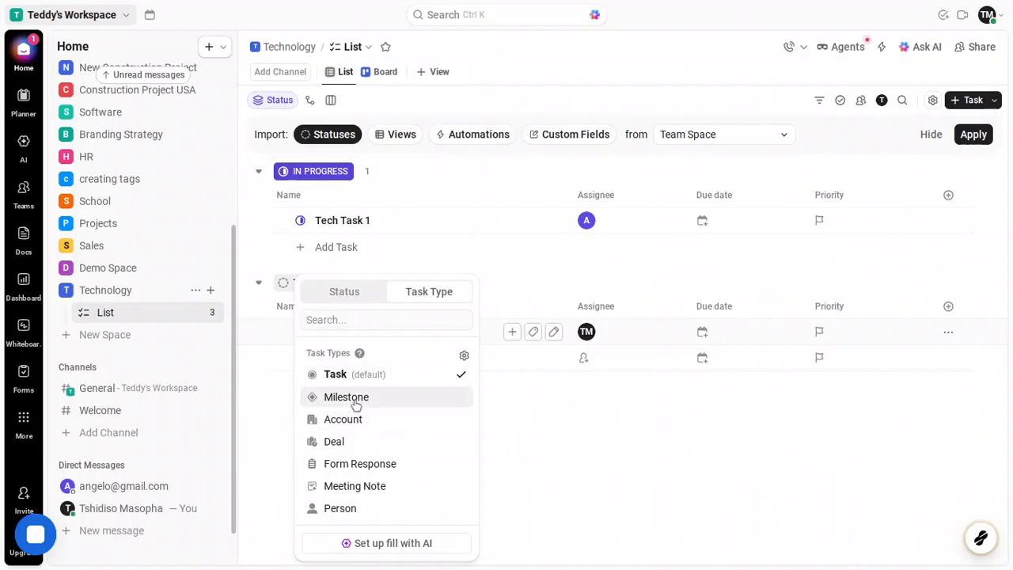
pyautogui.click(355, 402)
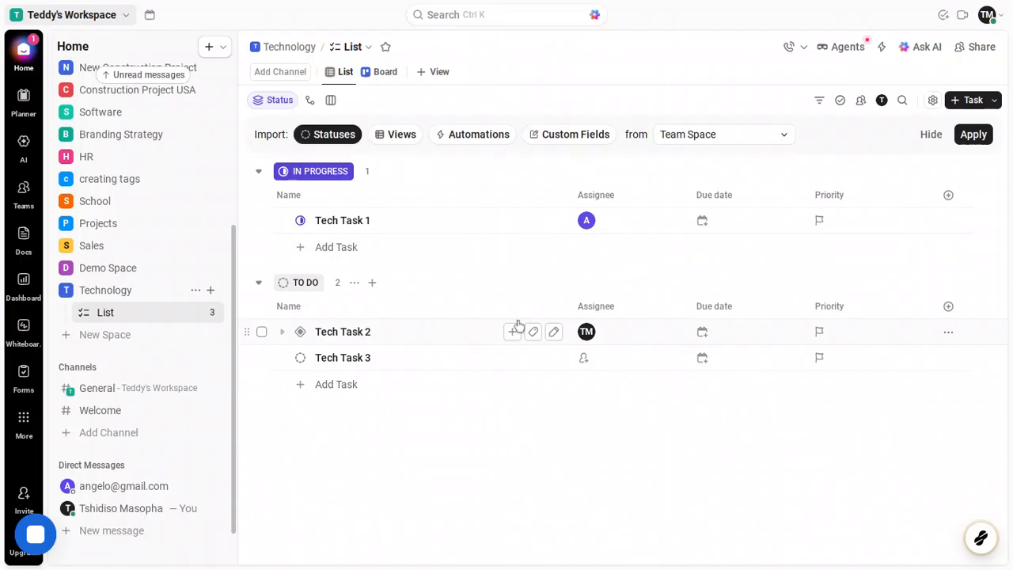
# Set the due date of Tech Task 2 to 4 weeks from today, 3/25/26.
pyautogui.click(703, 333)
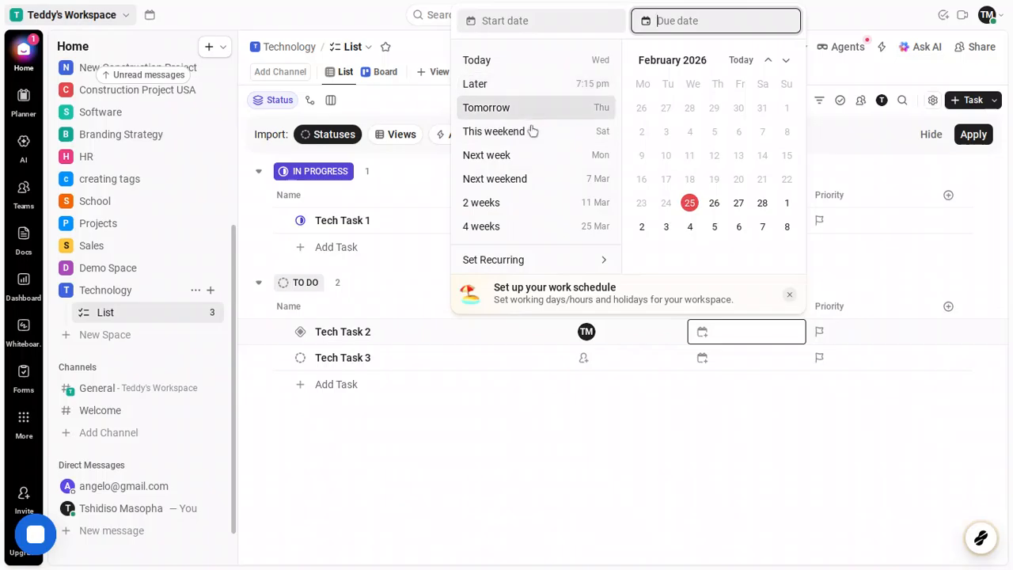
pyautogui.click(538, 236)
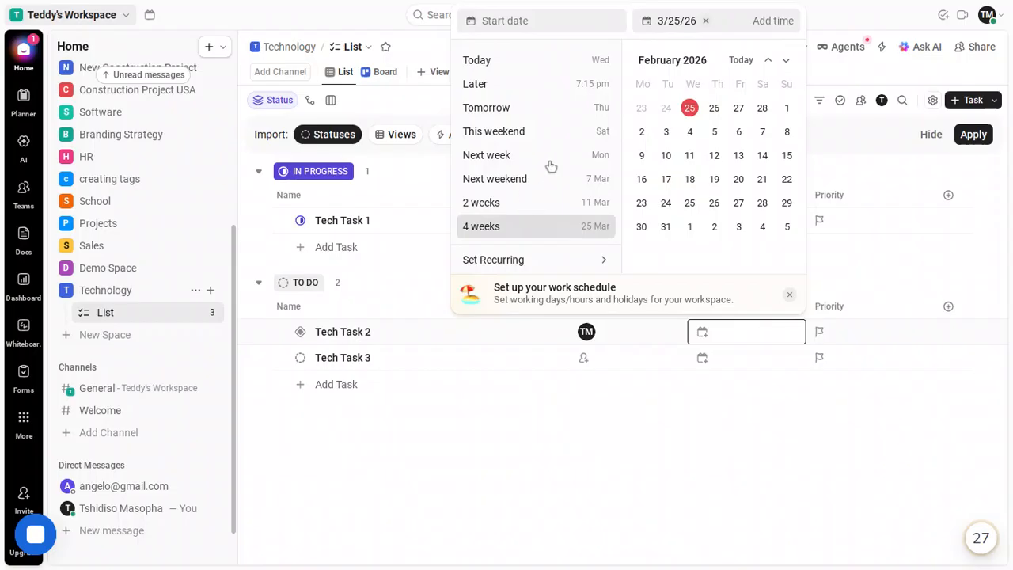
pyautogui.press('Escape')
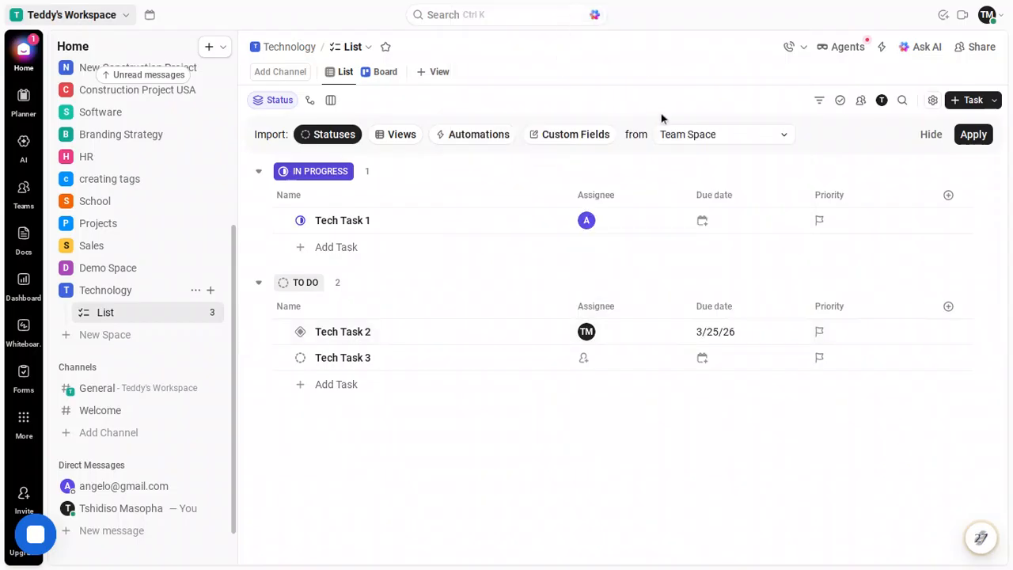
# Reopen the dates of Tech Task 2 and open its start date for editing.
pyautogui.click(728, 331)
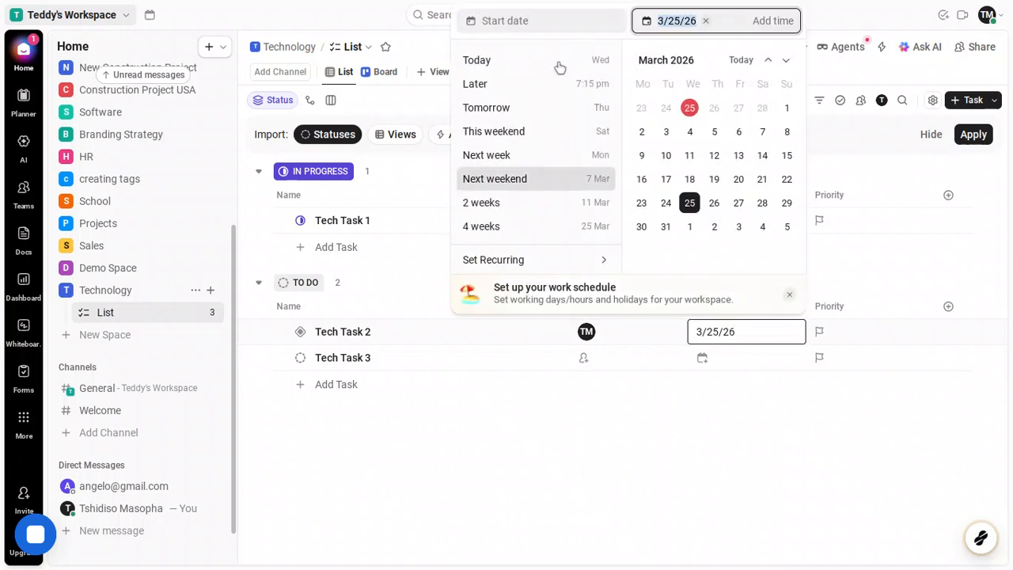
pyautogui.click(545, 19)
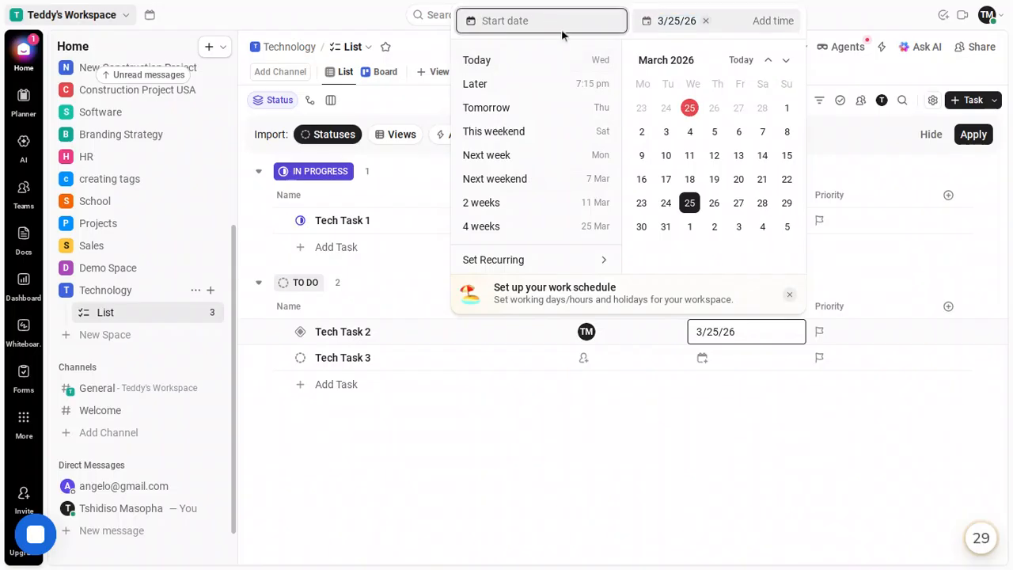